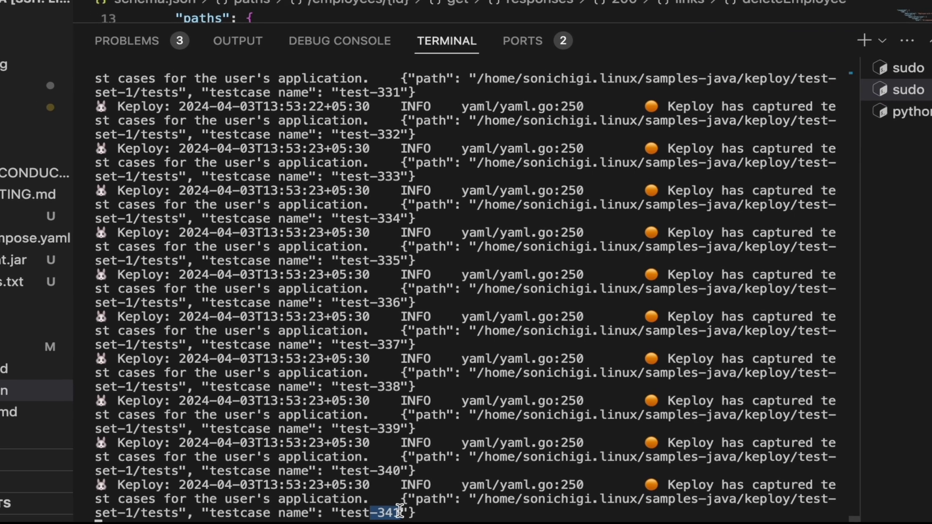
Stop the Keploy recording and inspect test-341.yaml's empty request body in test-set-1.
key(ctrl+c)
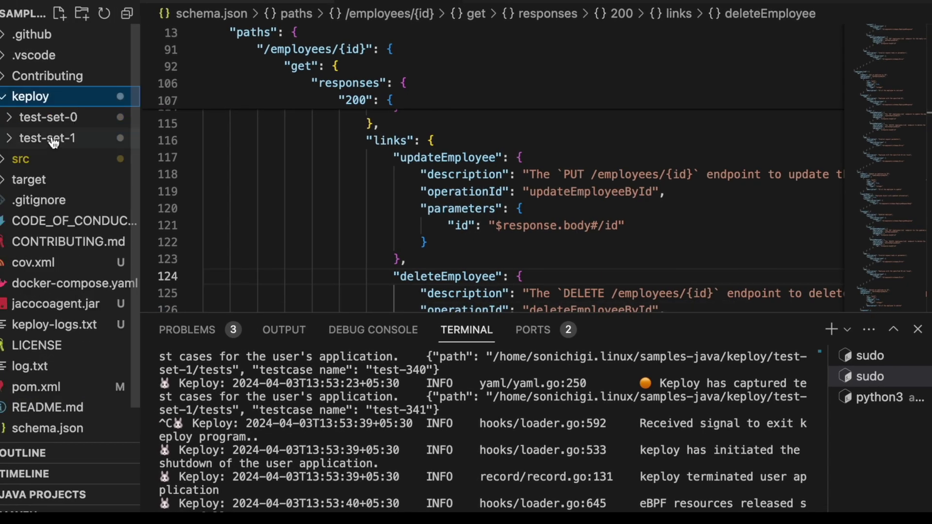
click(70, 291)
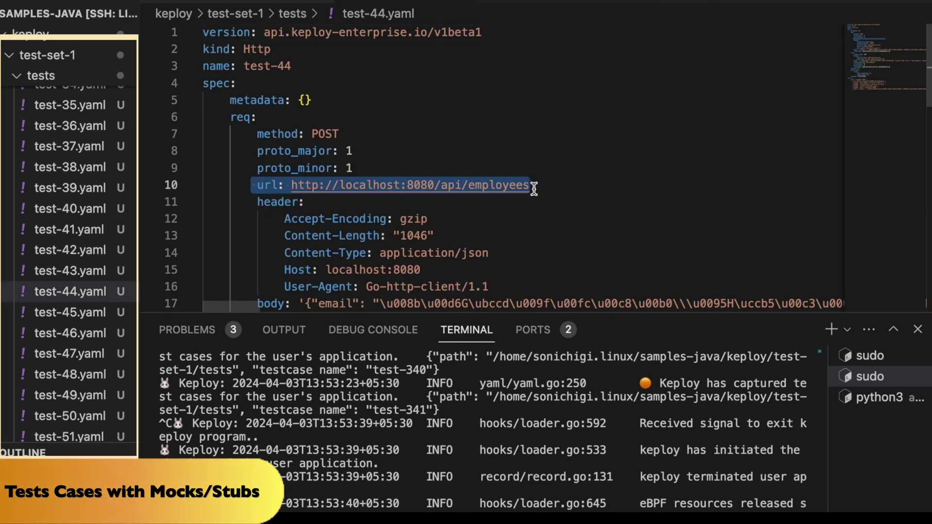
scroll(534, 188, down, 3)
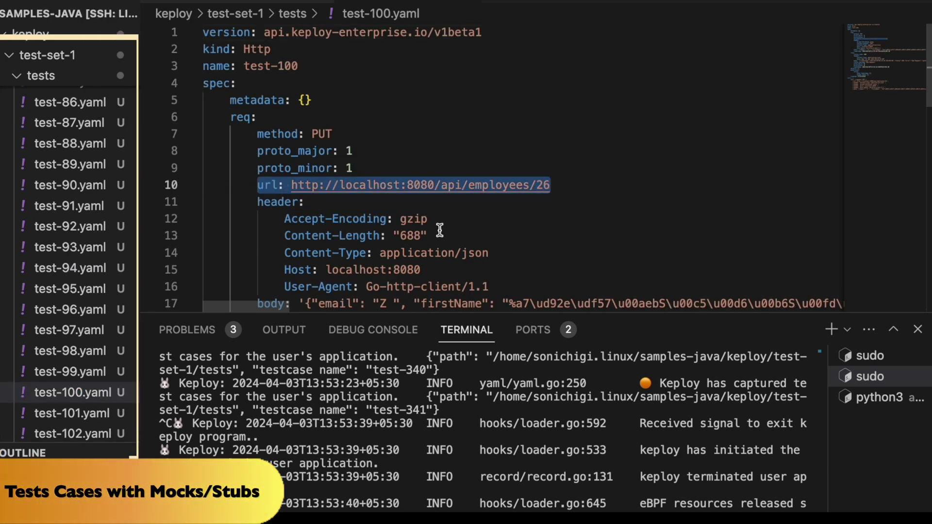
scroll(439, 230, down, 3)
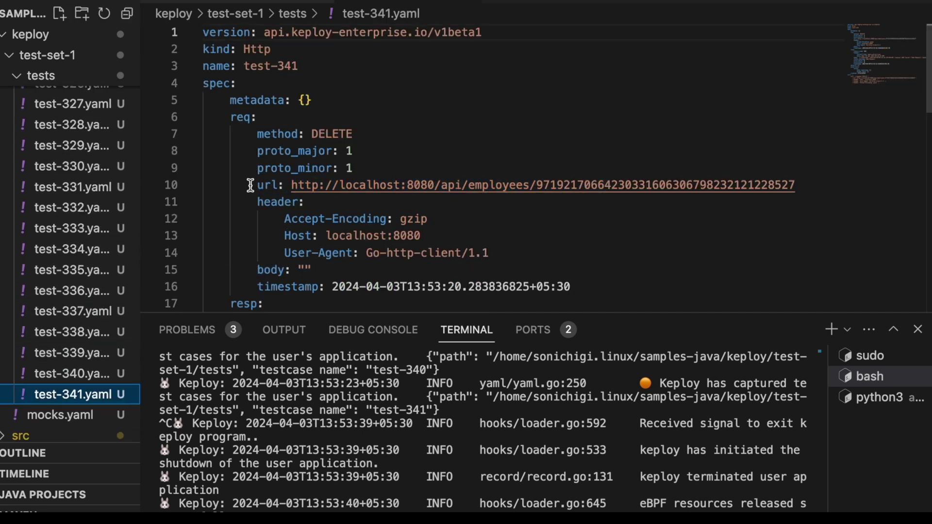
drag(257, 269, 313, 270)
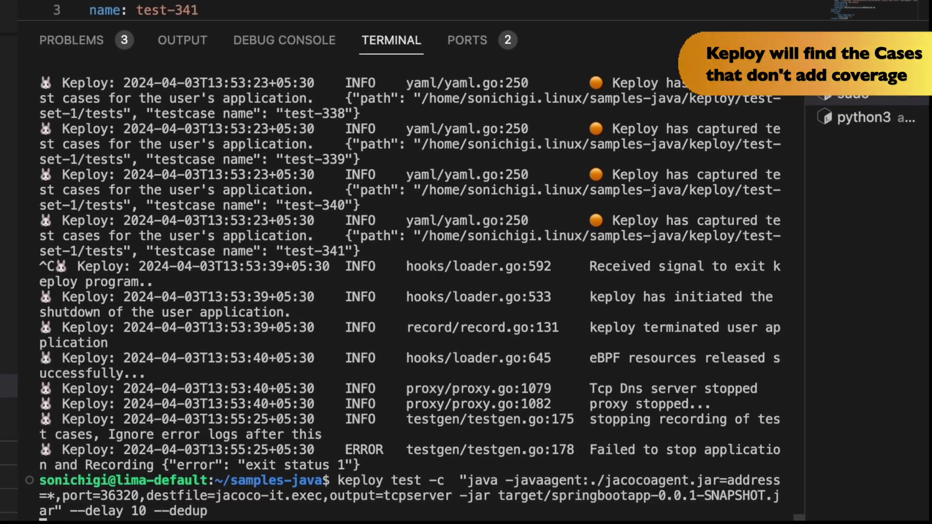
Run keploy test with --dedup, note 10 of 341 kept, and open e2e-ut-aggregate/index.html.
key(Return)
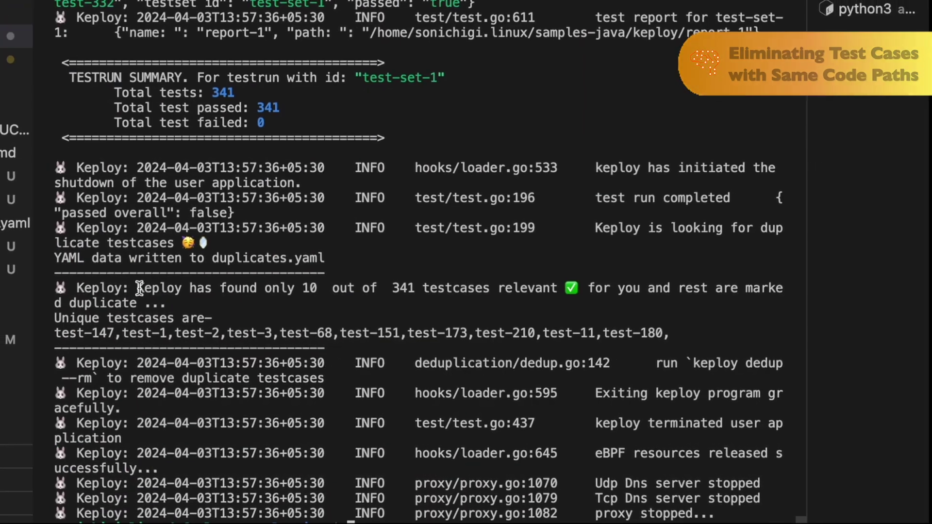
drag(139, 288, 431, 300)
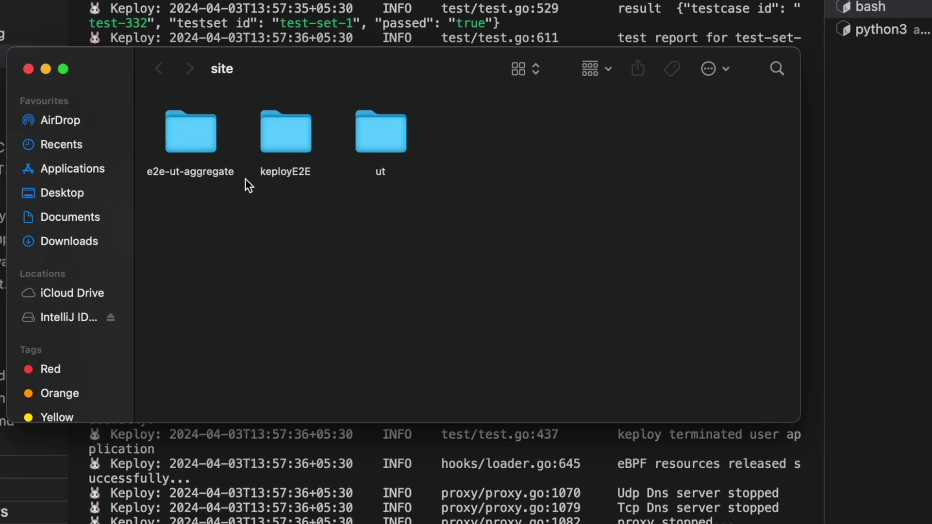
double_click(191, 133)
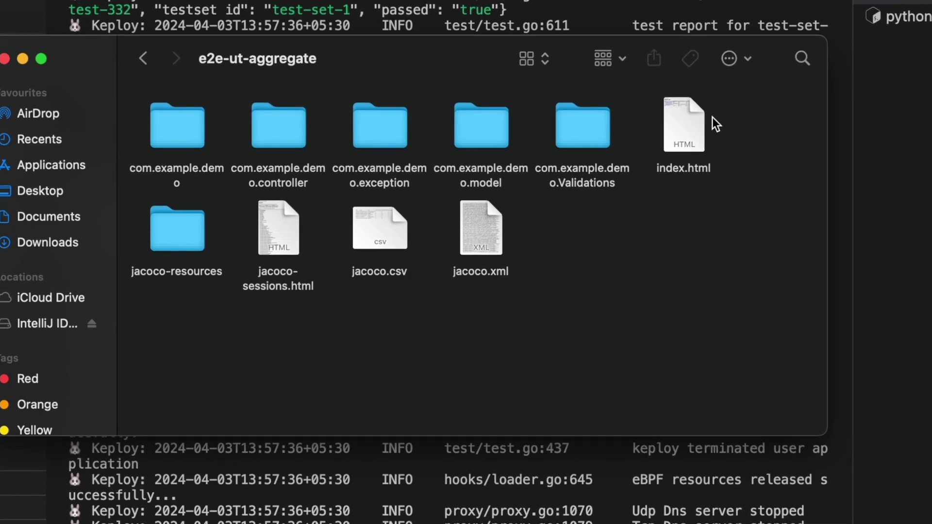
double_click(685, 128)
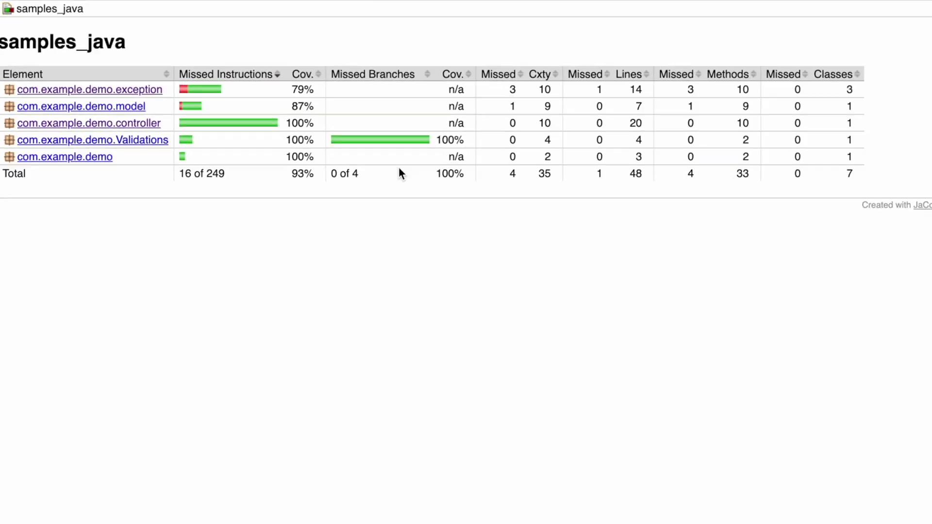
Note the 93% total, then drill into com.example.demo.controller's EmployeeController.java line coverage.
double_click(305, 174)
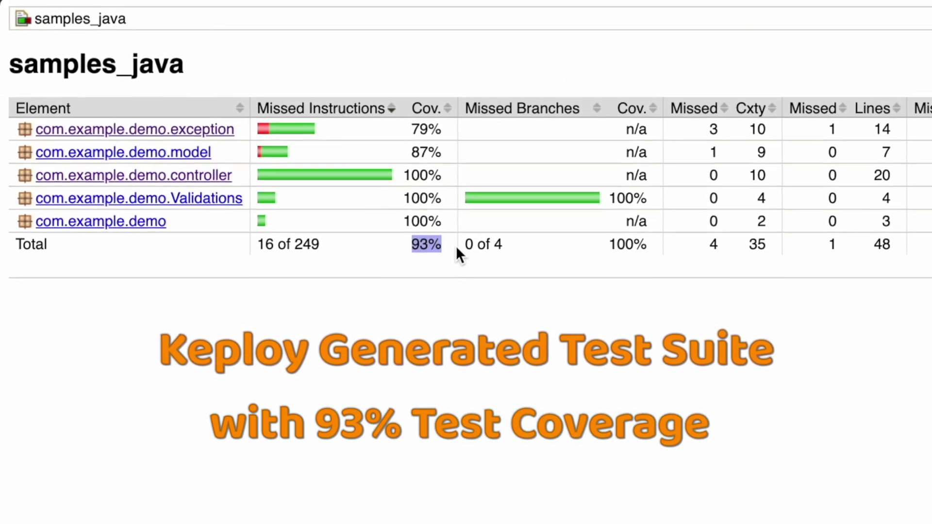
click(208, 175)
click(92, 137)
click(153, 134)
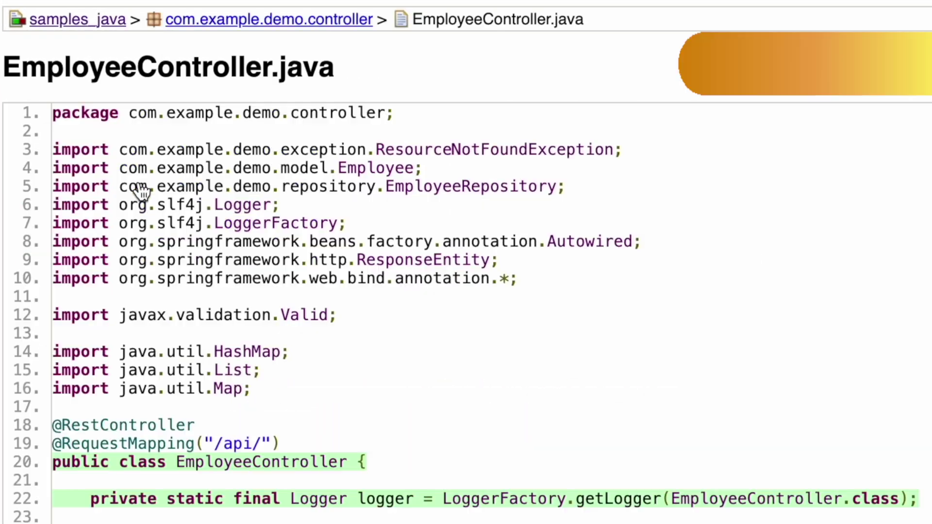
scroll(266, 454, down, 5)
scroll(267, 454, down, 5)
scroll(266, 453, down, 2)
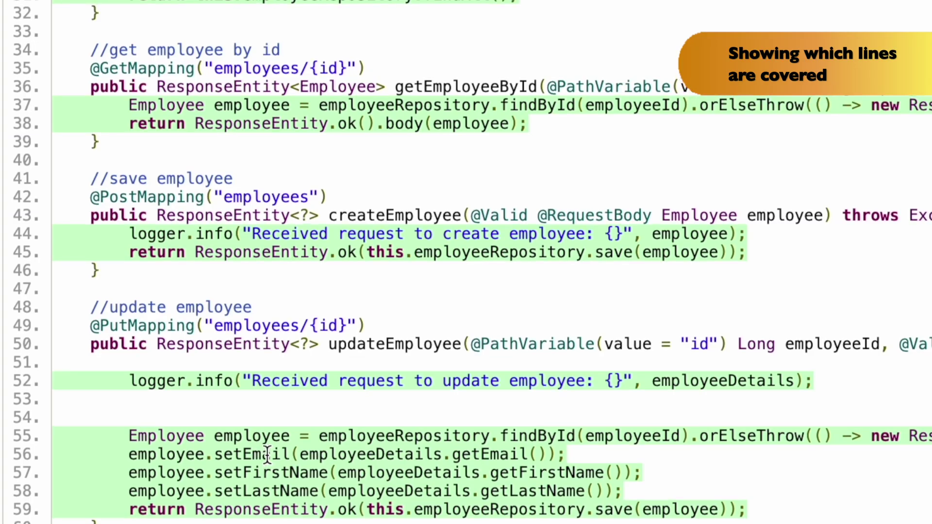